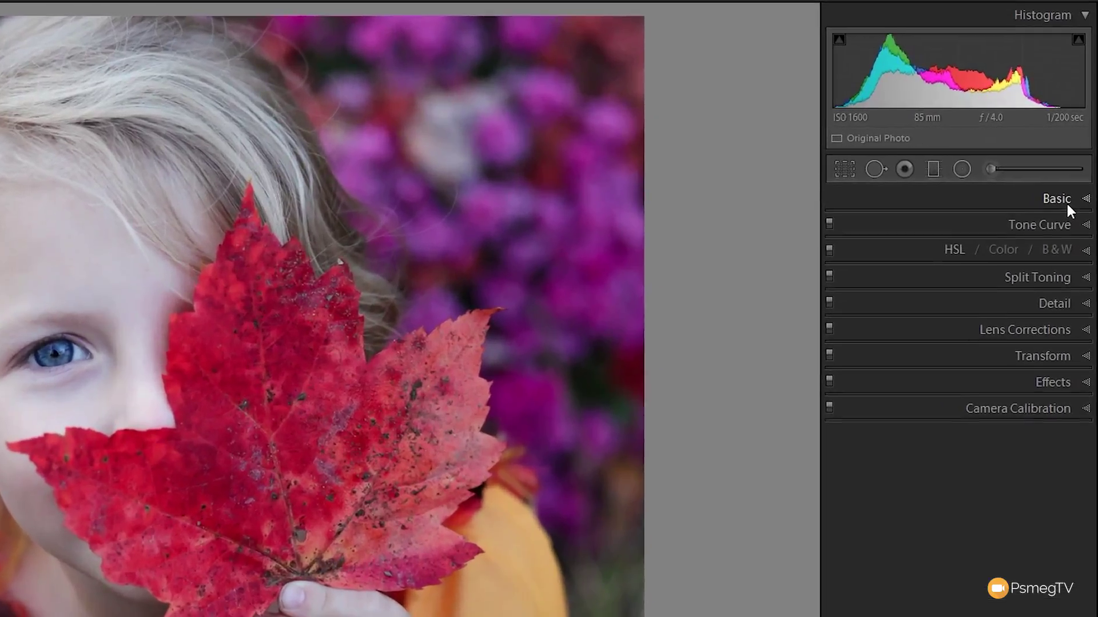
In the Basic panel, set Contrast -36, Highlights +15, Whites -16 and Blacks -10.
{"action": "left_click", "coordinate": [1064, 185]}
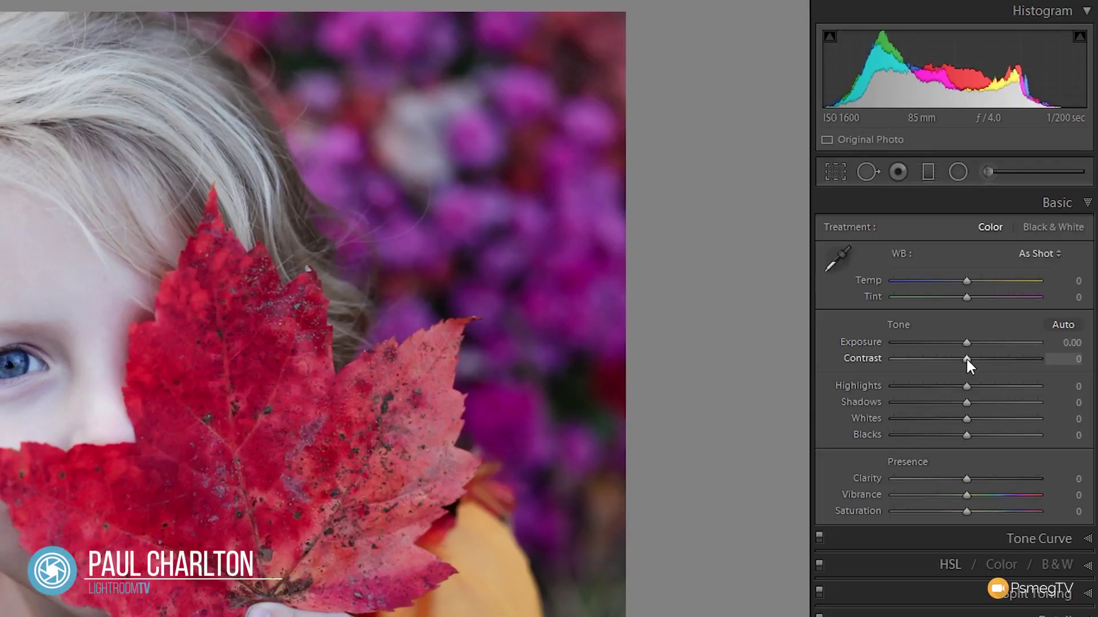
{"action": "left_click_drag", "start_coordinate": [966, 358], "coordinate": [939, 357]}
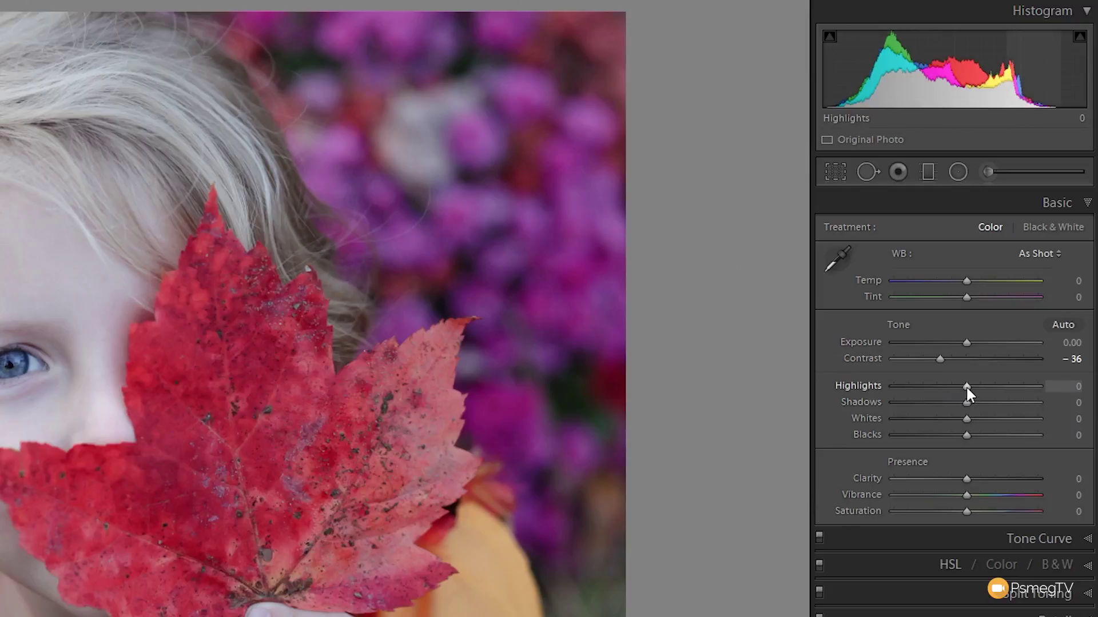
{"action": "left_click_drag", "start_coordinate": [966, 387], "coordinate": [977, 387]}
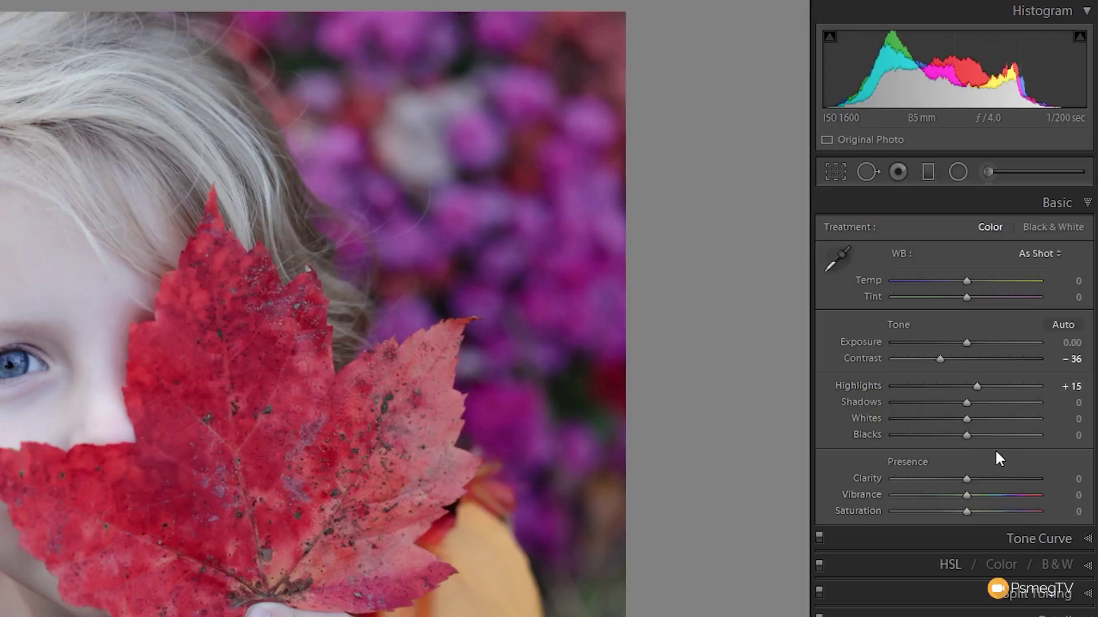
{"action": "mouse_move", "coordinate": [966, 418]}
{"action": "left_mouse_down"}
{"action": "mouse_move", "coordinate": [953, 417]}
{"action": "mouse_move", "coordinate": [958, 434]}
{"action": "left_mouse_up"}
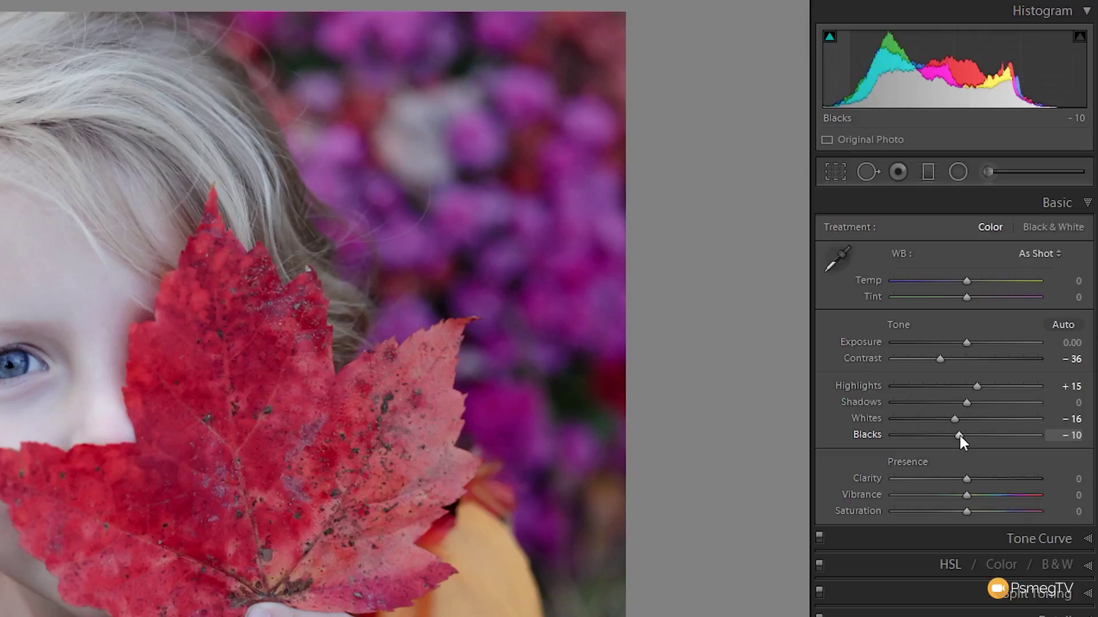
{"action": "left_click_drag", "start_coordinate": [958, 434], "coordinate": [959, 435]}
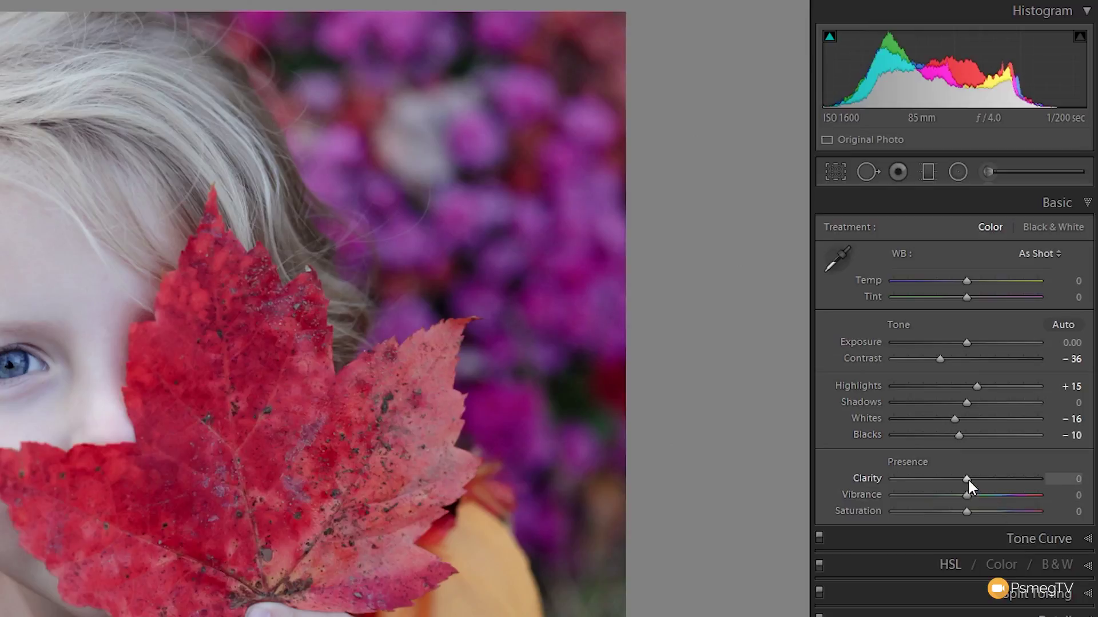
Lower Clarity to -5, Vibrance to -15 and Saturation to -10.
{"action": "left_click_drag", "start_coordinate": [968, 480], "coordinate": [967, 483]}
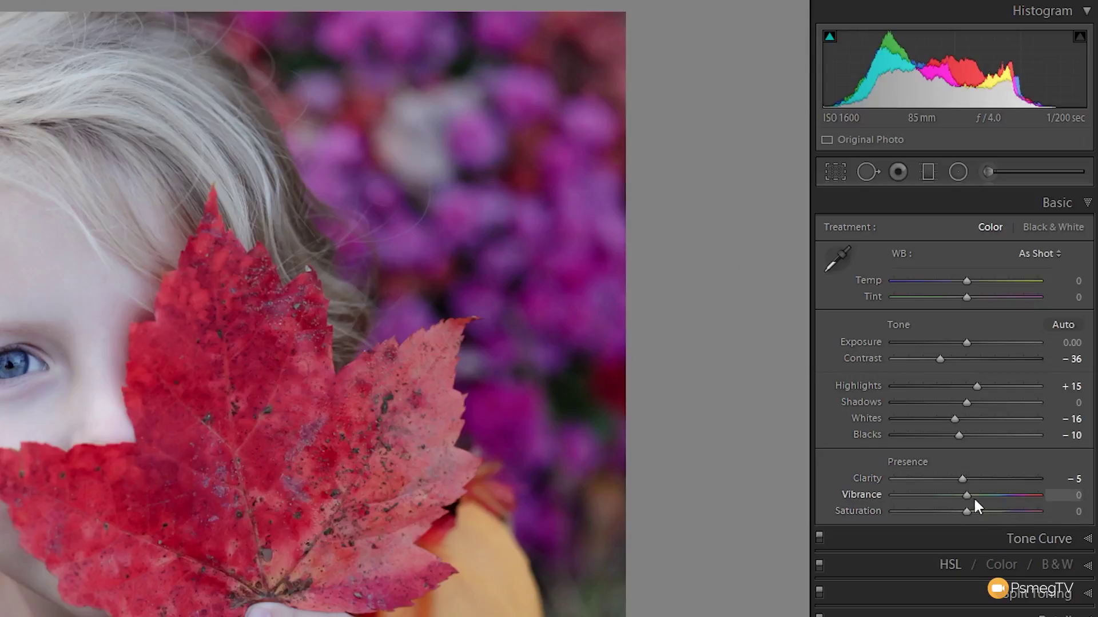
{"action": "left_click_drag", "start_coordinate": [968, 494], "coordinate": [957, 495]}
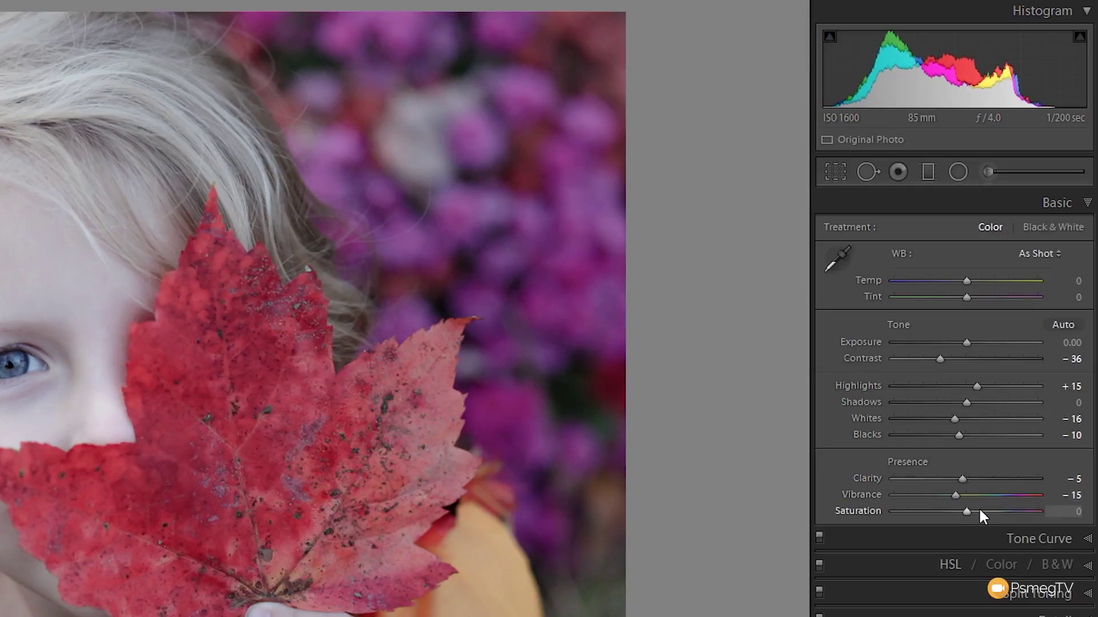
{"action": "left_click_drag", "start_coordinate": [973, 510], "coordinate": [960, 510]}
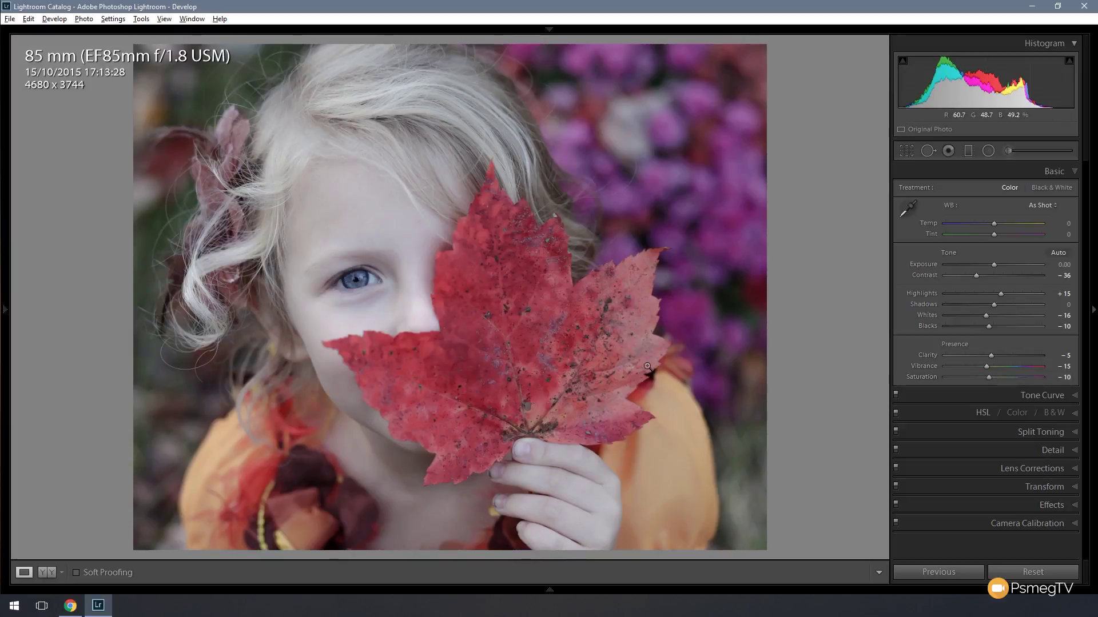
Expand Tone Curve and switch to parametric view, then back to the RGB point curve.
{"action": "left_click", "coordinate": [1046, 395]}
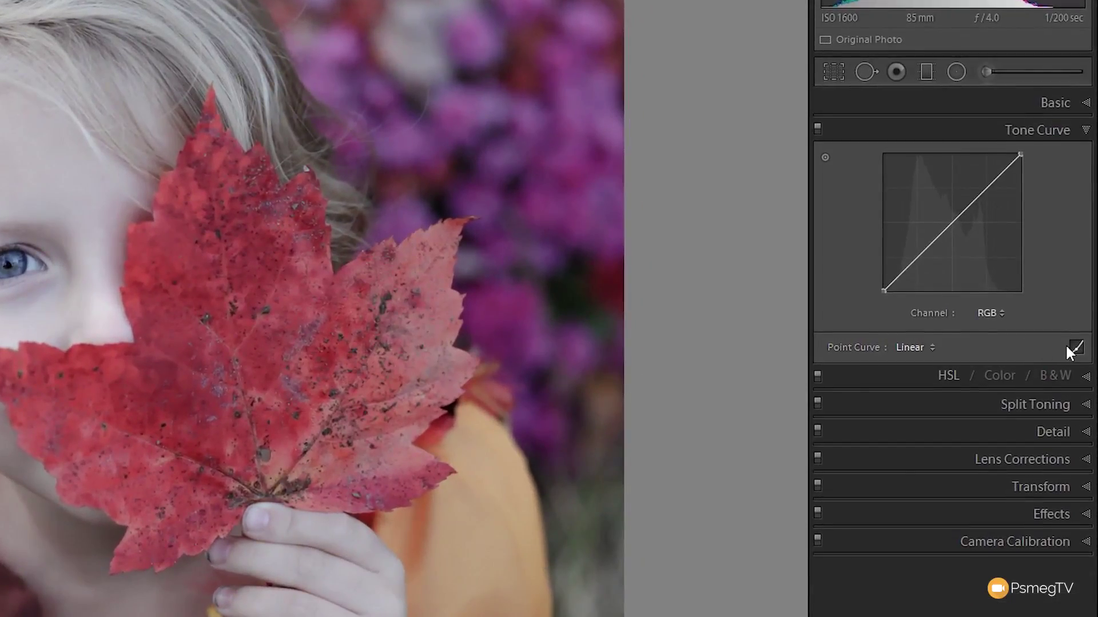
{"action": "left_click", "coordinate": [1077, 347]}
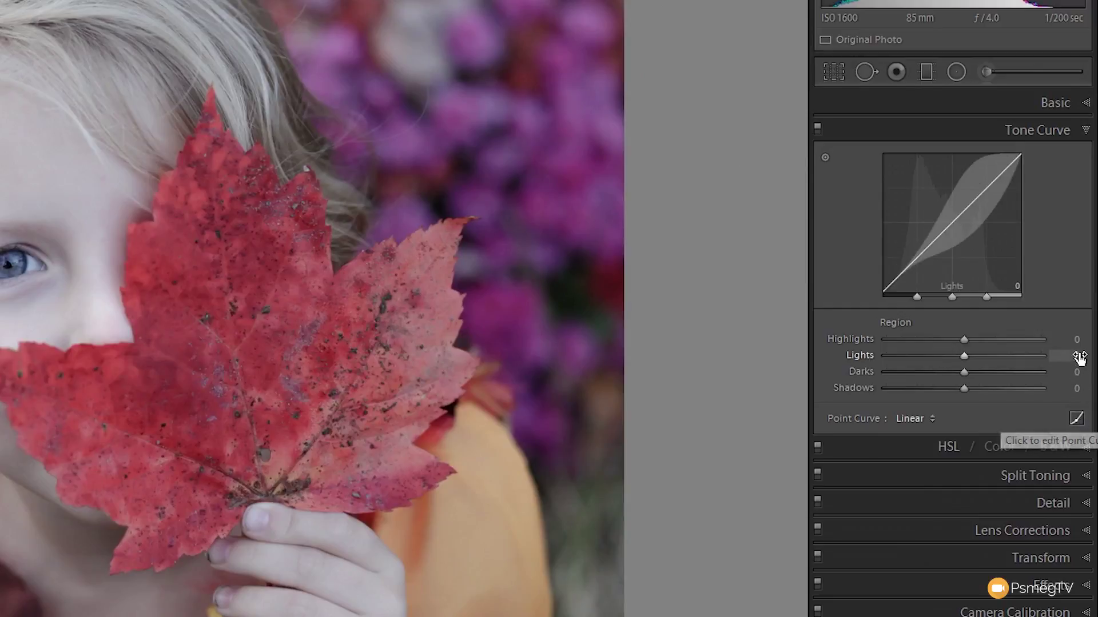
{"action": "left_click", "coordinate": [1075, 419]}
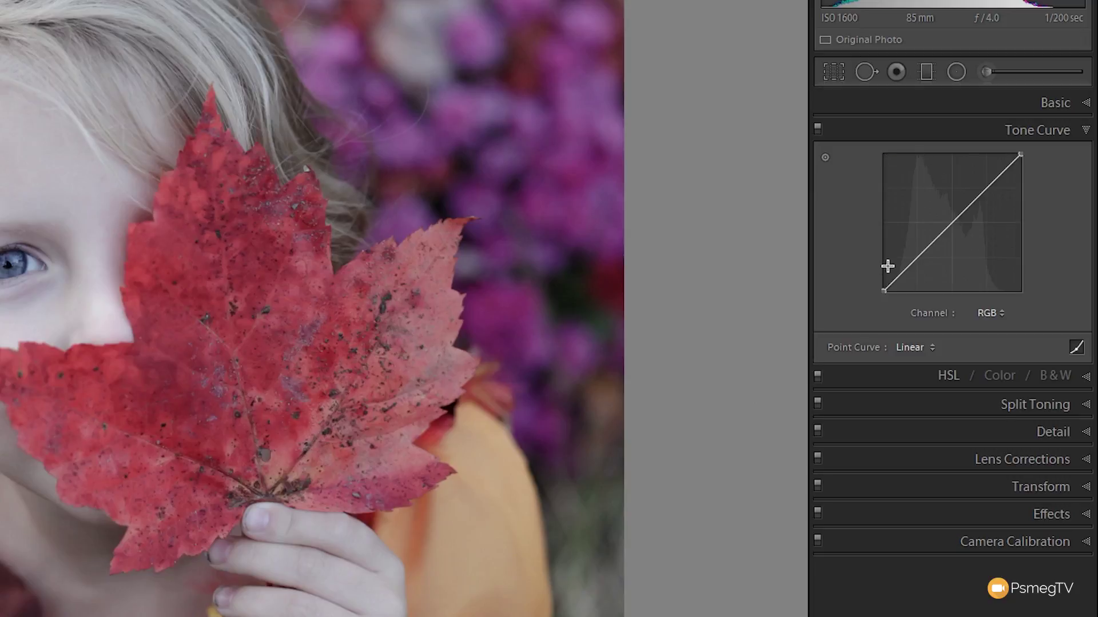
Add shadow, midtone and highlight points to the RGB curve and raise the black point.
{"action": "left_click", "coordinate": [921, 253]}
{"action": "left_click", "coordinate": [960, 216]}
{"action": "left_click", "coordinate": [996, 179]}
{"action": "left_click_drag", "start_coordinate": [884, 291], "coordinate": [884, 275]}
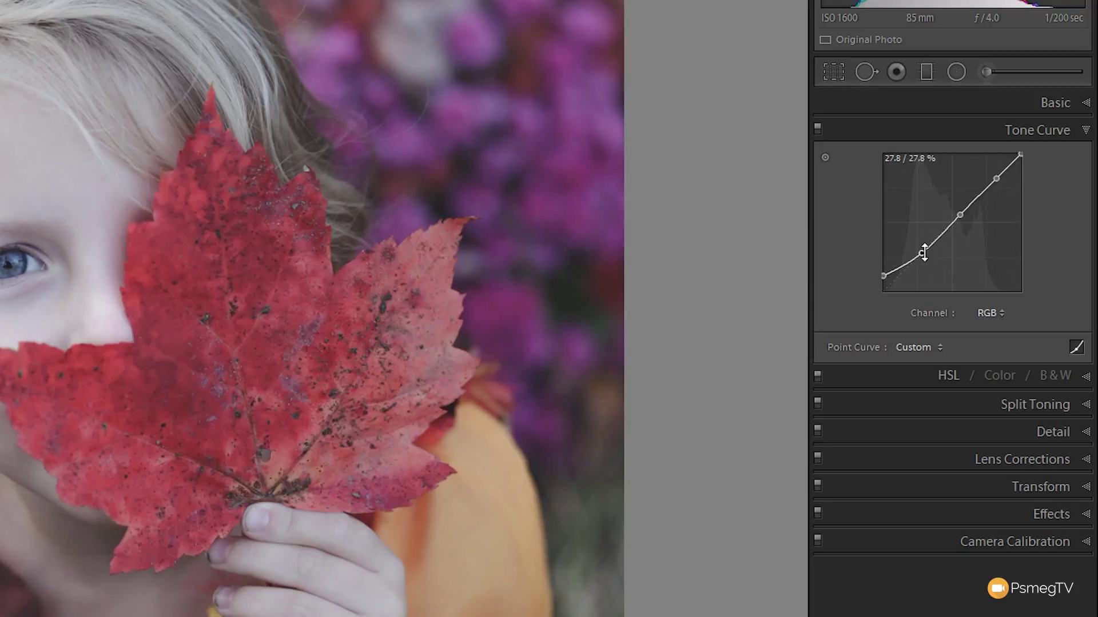
Fine-tune the curve points to gently lift the shadows, undoing one adjustment.
{"action": "left_click_drag", "start_coordinate": [924, 252], "coordinate": [960, 211]}
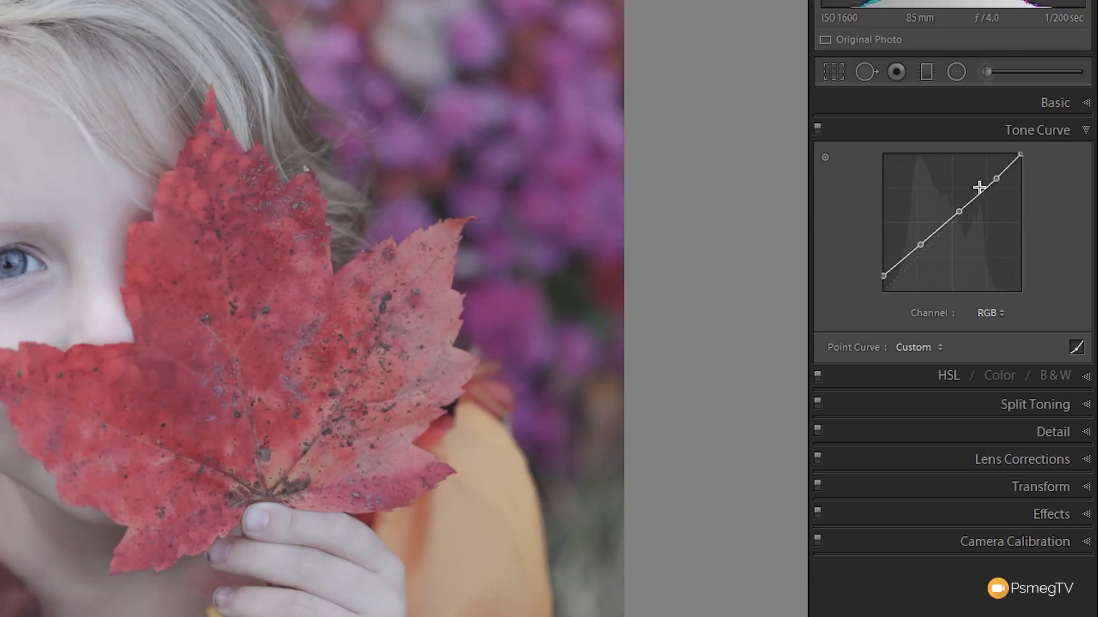
{"action": "left_click_drag", "start_coordinate": [995, 179], "coordinate": [995, 176]}
{"action": "left_click_drag", "start_coordinate": [960, 211], "coordinate": [958, 210]}
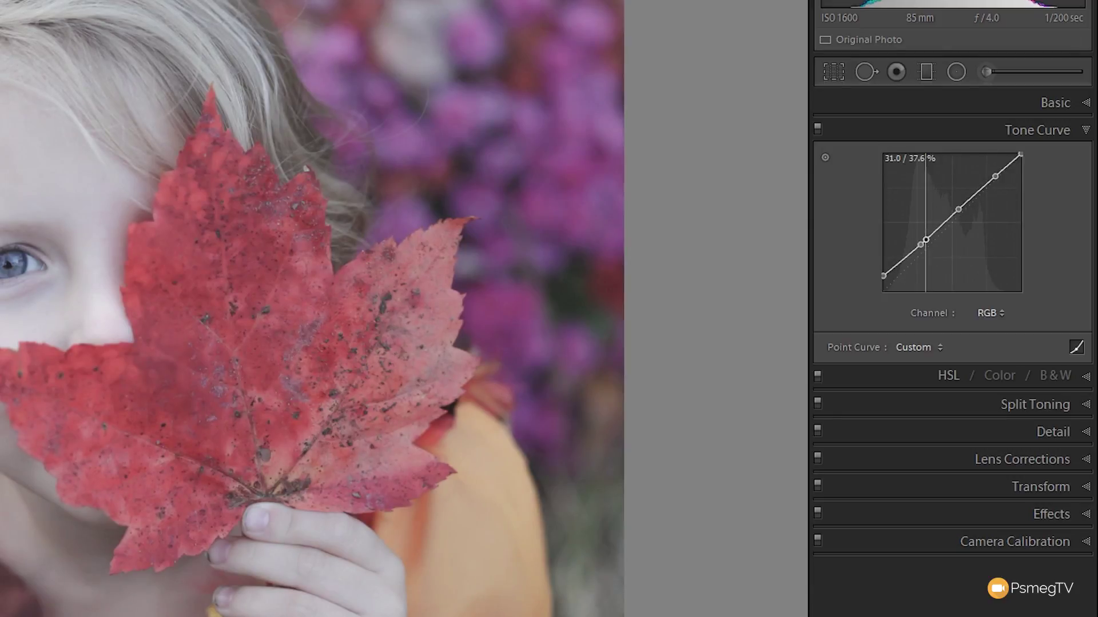
{"action": "left_click_drag", "start_coordinate": [926, 241], "coordinate": [925, 240]}
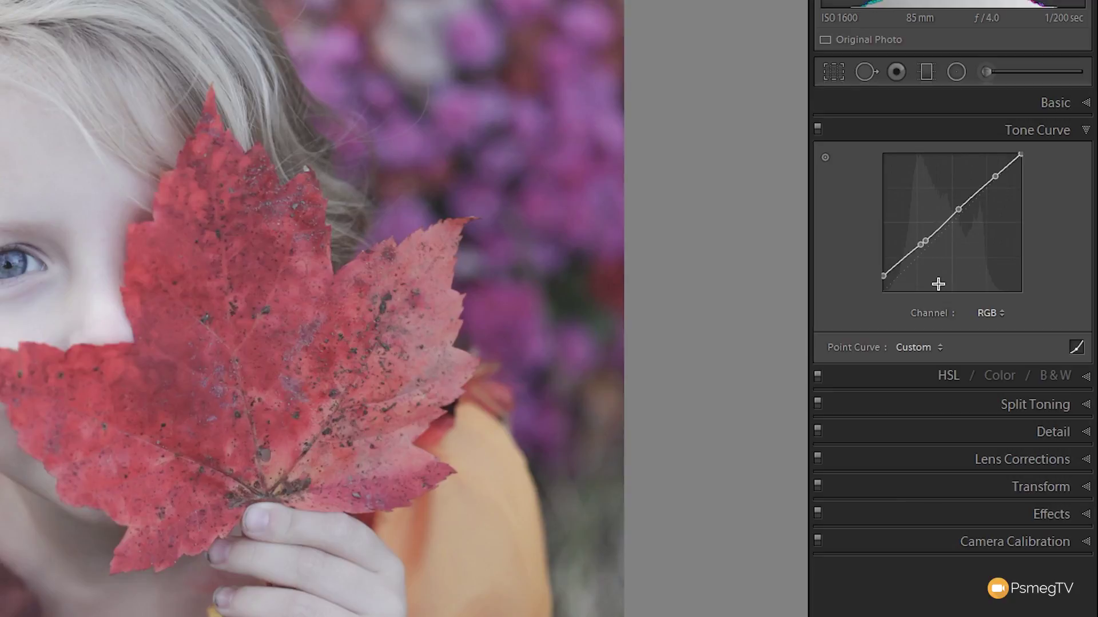
{"action": "key", "text": "ctrl+z"}
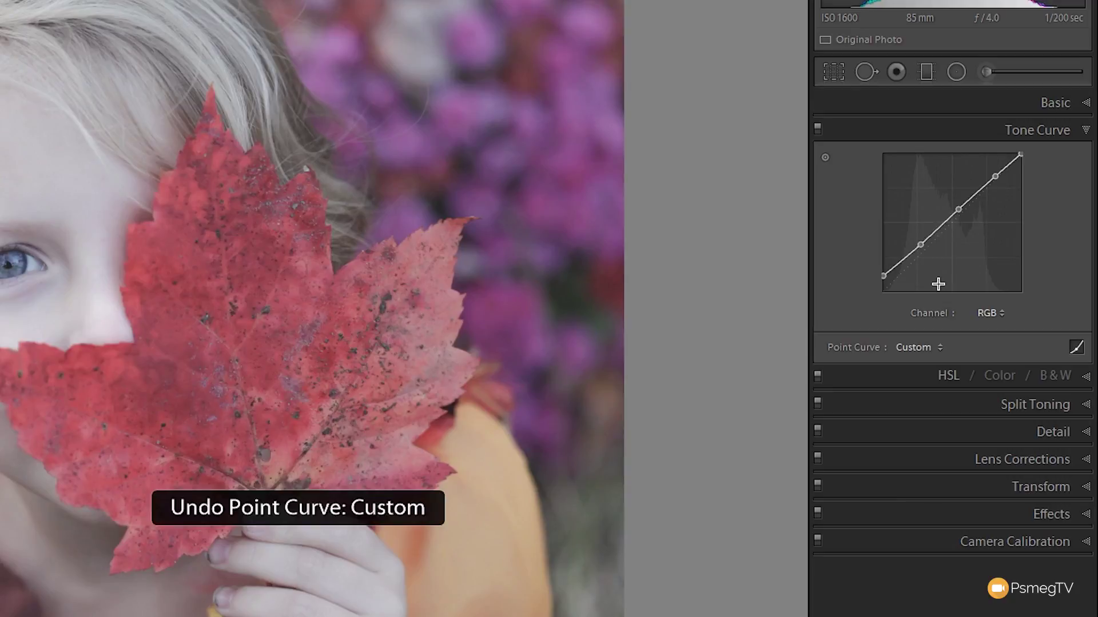
{"action": "left_click_drag", "start_coordinate": [921, 245], "coordinate": [920, 242]}
{"action": "left_click", "coordinate": [958, 209]}
{"action": "left_click_drag", "start_coordinate": [958, 209], "coordinate": [958, 207]}
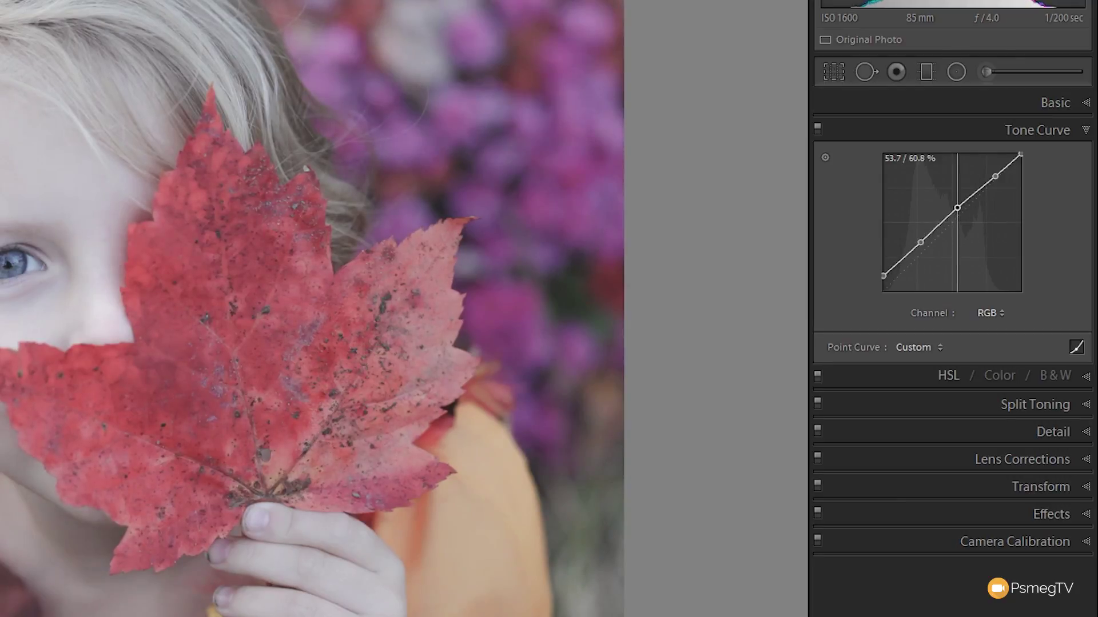
{"action": "left_click", "coordinate": [995, 176]}
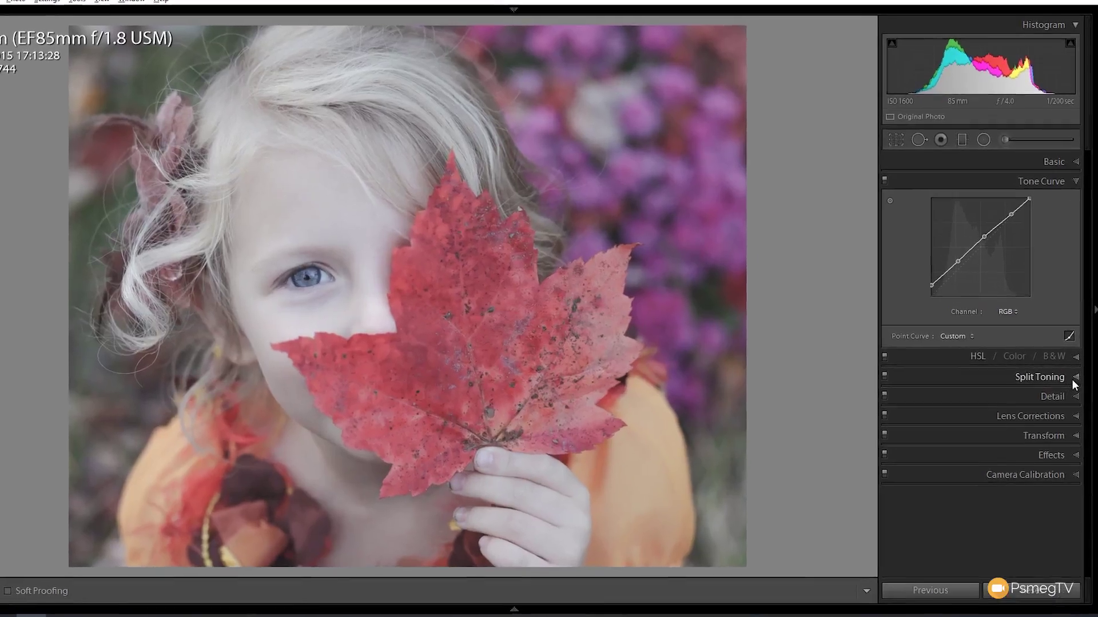
Split-tone with Highlights Hue 43, Saturation 24 and Shadows Hue 45, Saturation 5.
{"action": "left_click", "coordinate": [1071, 379]}
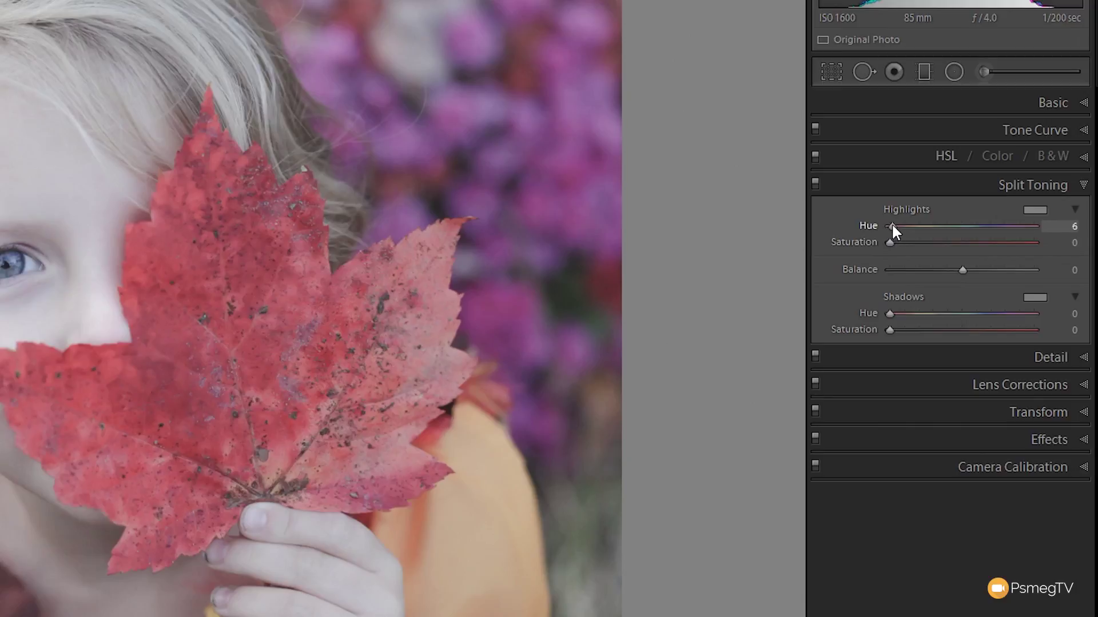
{"action": "left_click_drag", "start_coordinate": [890, 226], "coordinate": [906, 226]}
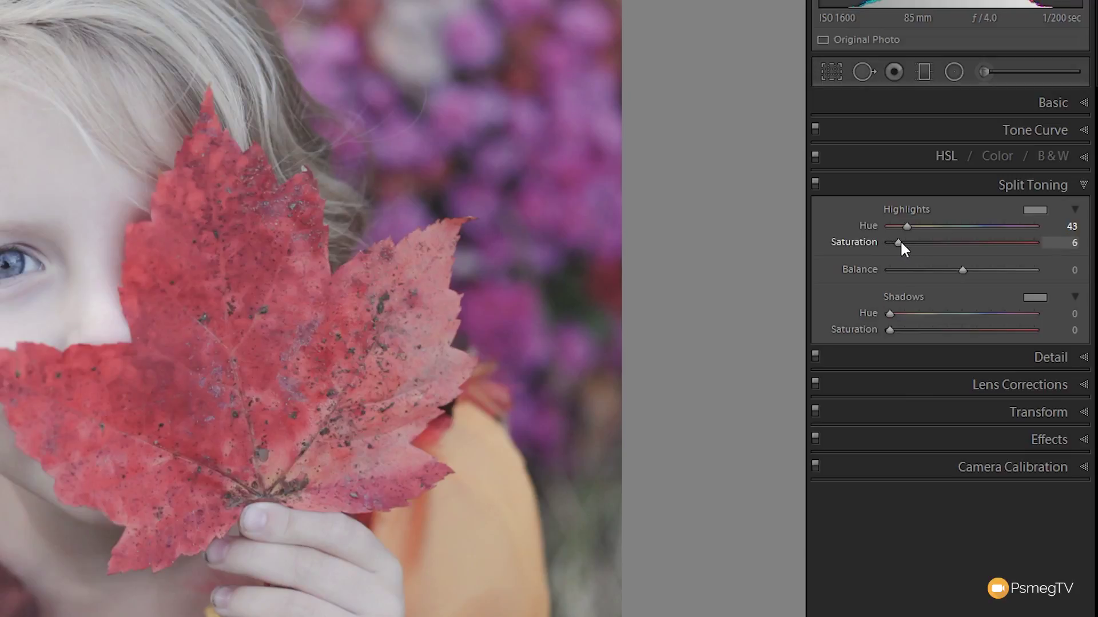
{"action": "left_click_drag", "start_coordinate": [909, 243], "coordinate": [913, 242]}
{"action": "left_click_drag", "start_coordinate": [912, 242], "coordinate": [923, 245]}
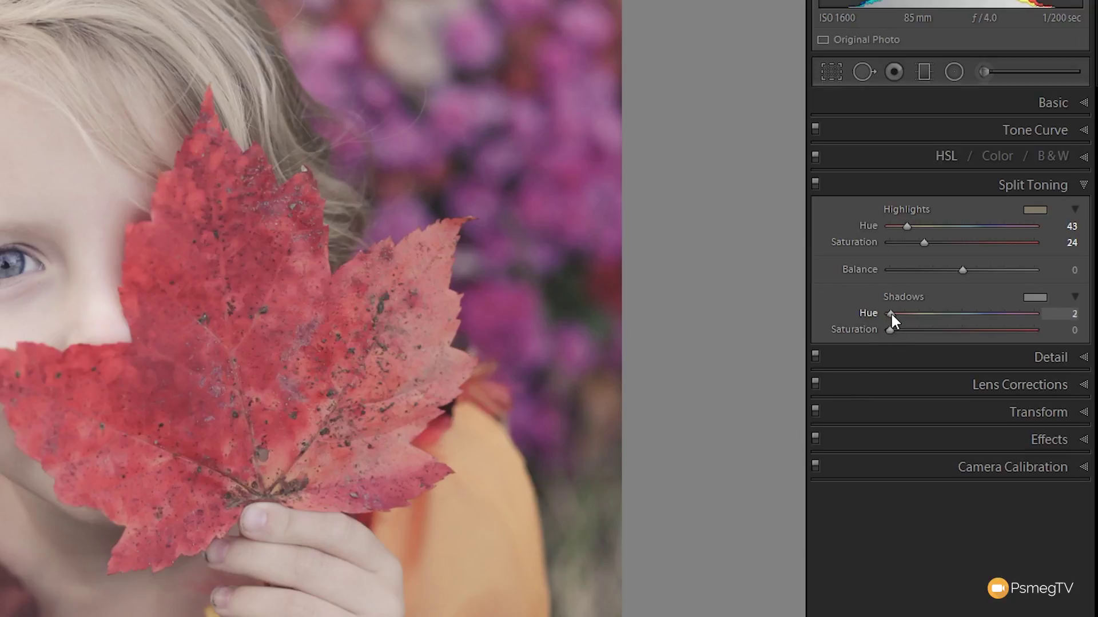
{"action": "left_click_drag", "start_coordinate": [891, 313], "coordinate": [909, 315]}
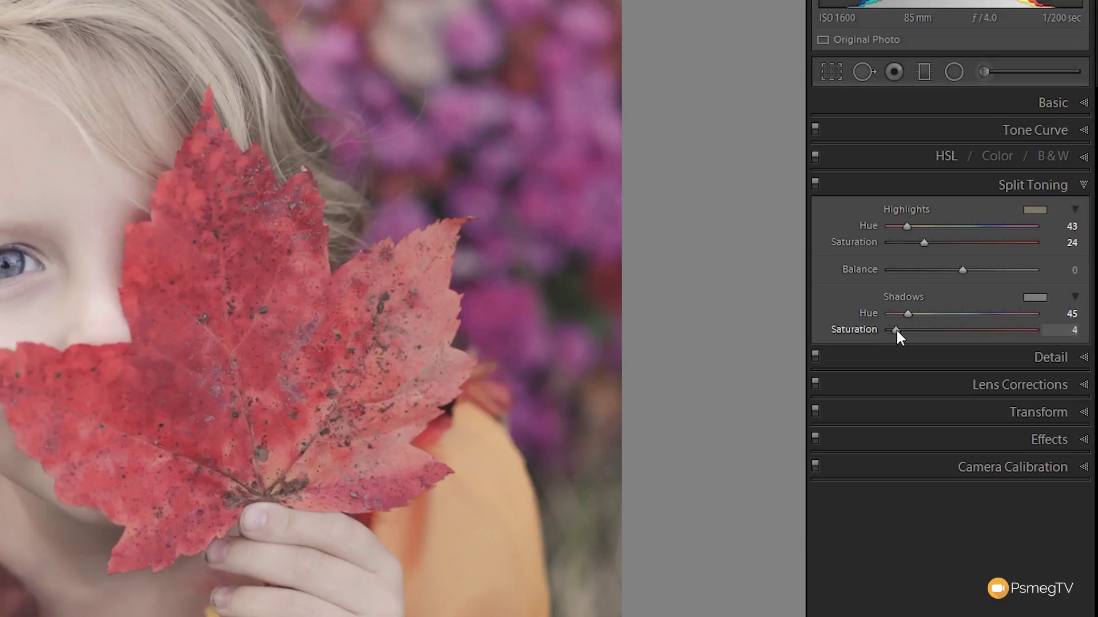
{"action": "left_click_drag", "start_coordinate": [896, 331], "coordinate": [897, 331]}
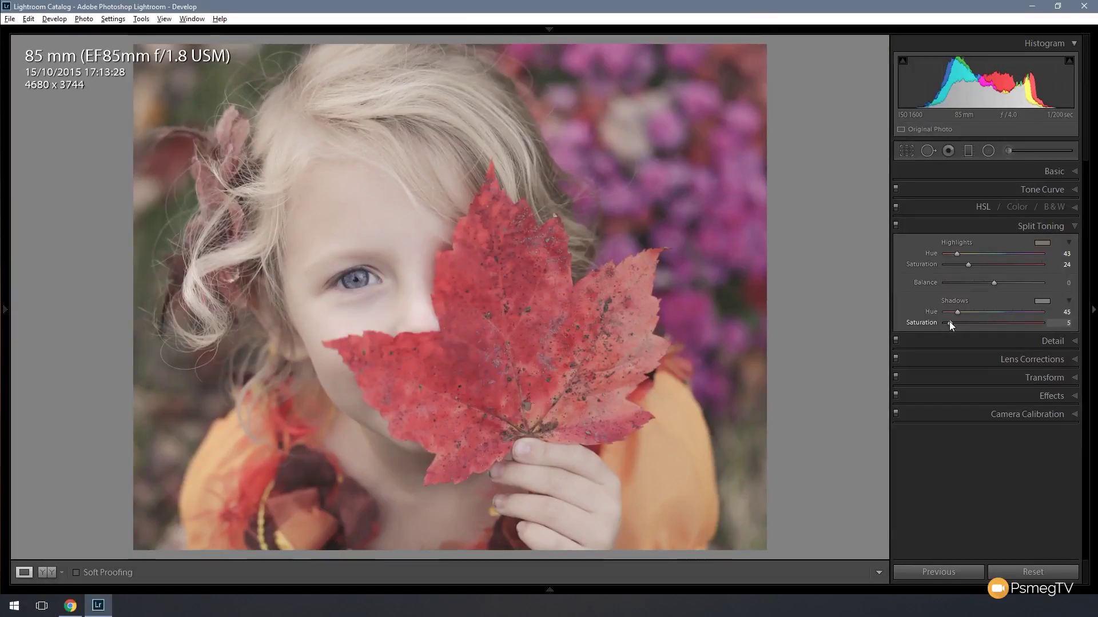
{"action": "left_click", "coordinate": [896, 227]}
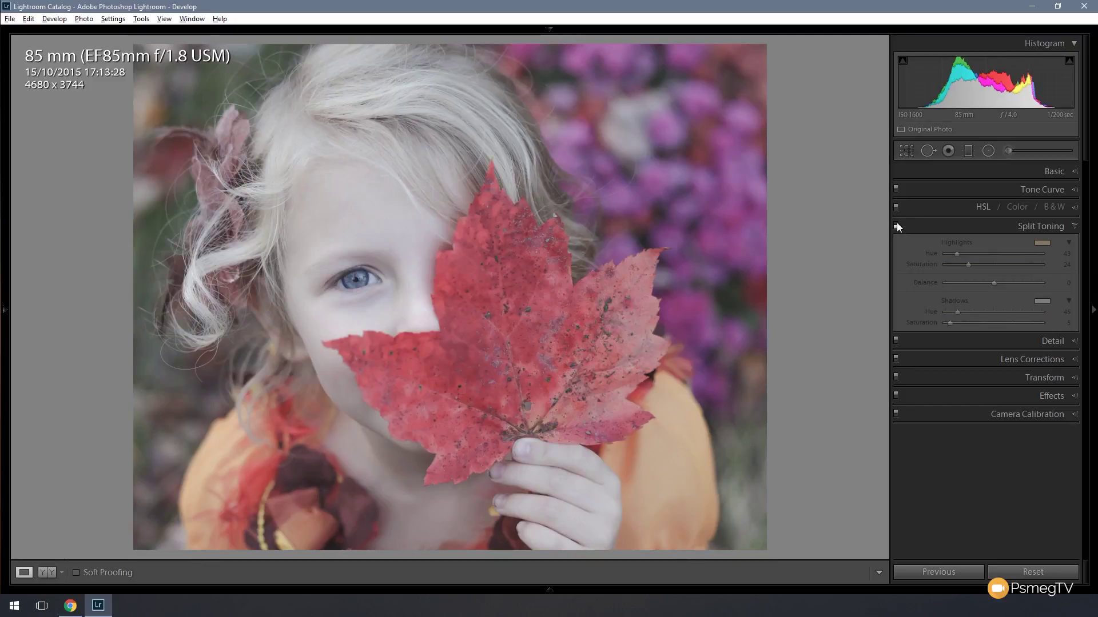
{"action": "left_click", "coordinate": [895, 226]}
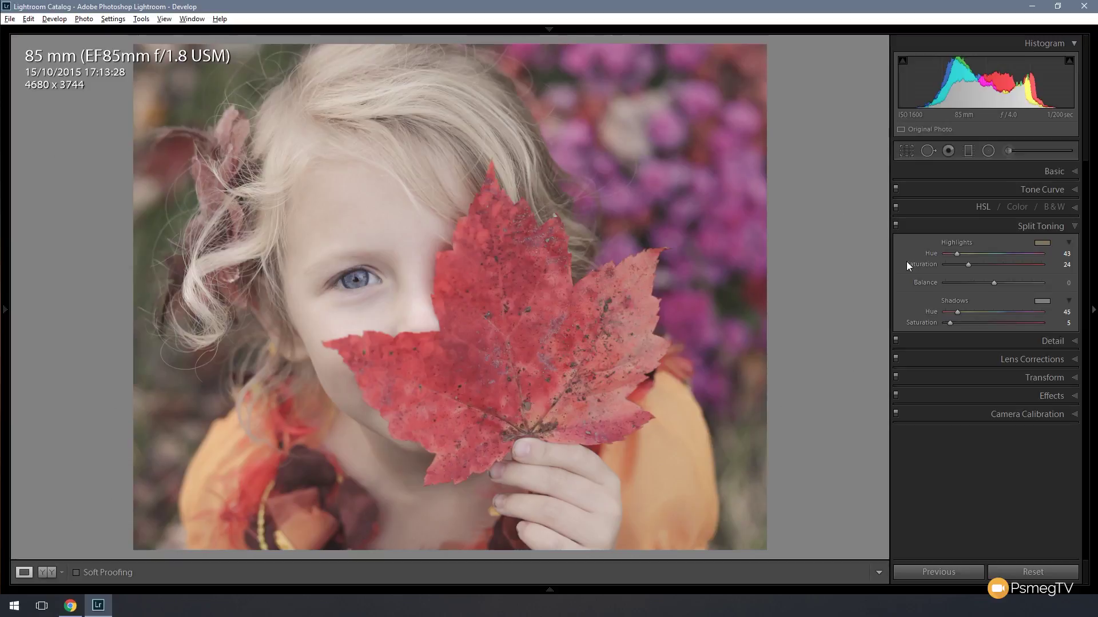
Add a -30 post-crop vignette in Effects and toggle Effects off and on to compare.
{"action": "left_click", "coordinate": [1060, 396]}
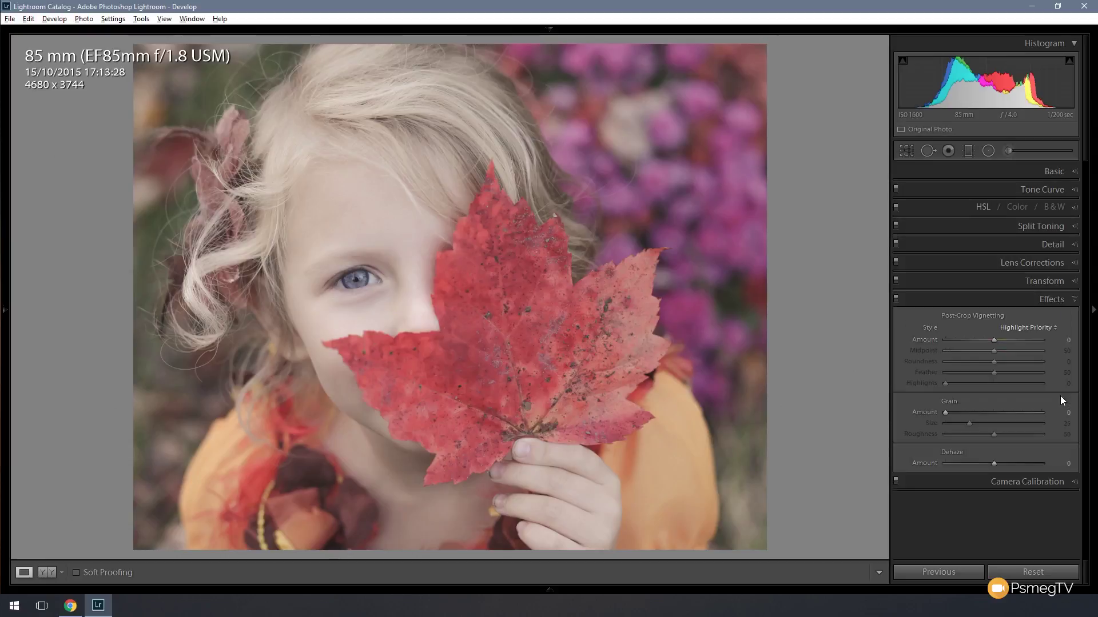
{"action": "left_click_drag", "start_coordinate": [995, 341], "coordinate": [978, 340]}
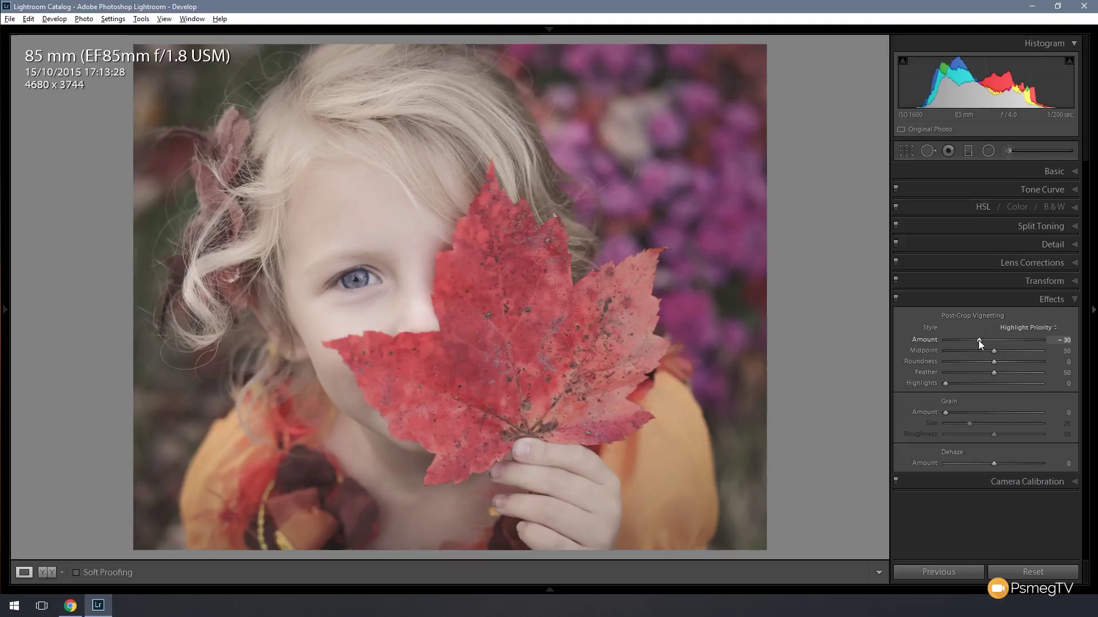
{"action": "left_click", "coordinate": [894, 299]}
{"action": "left_click", "coordinate": [894, 299]}
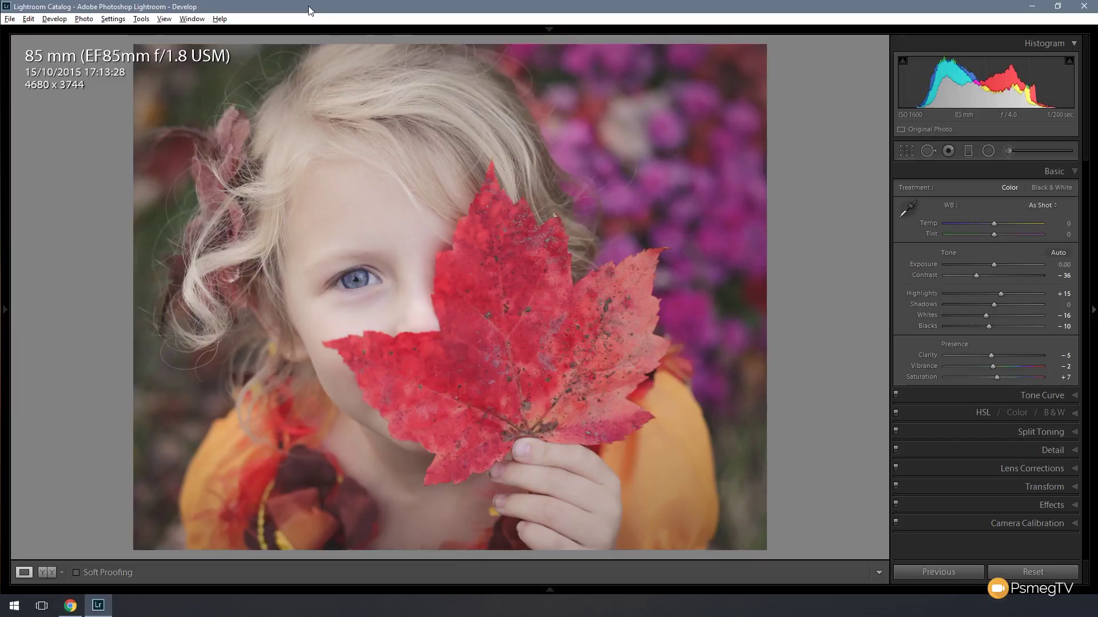
{"action": "left_click", "coordinate": [46, 573]}
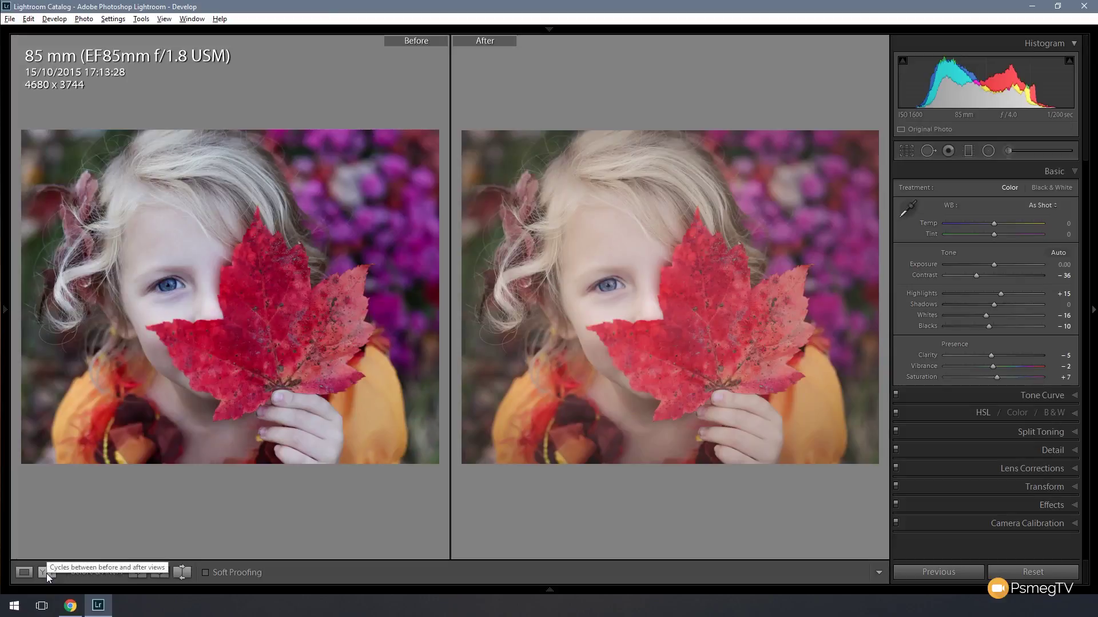